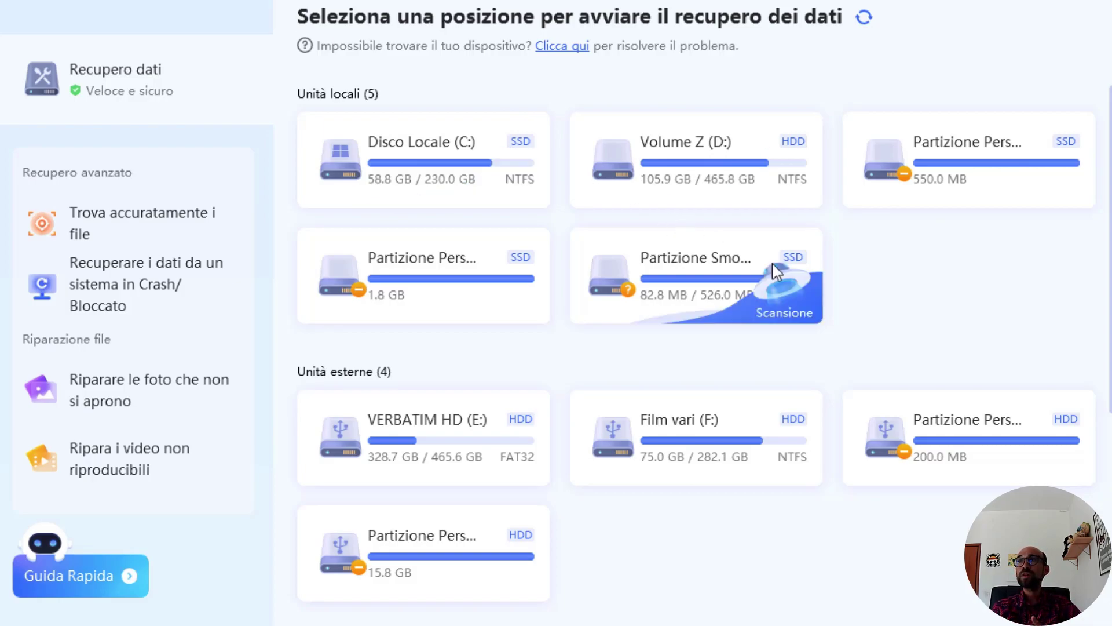
Step: Scan Volume Z (D:) for lost files, limiting the file types to Foto and Documento
mouse_move(657, 180)
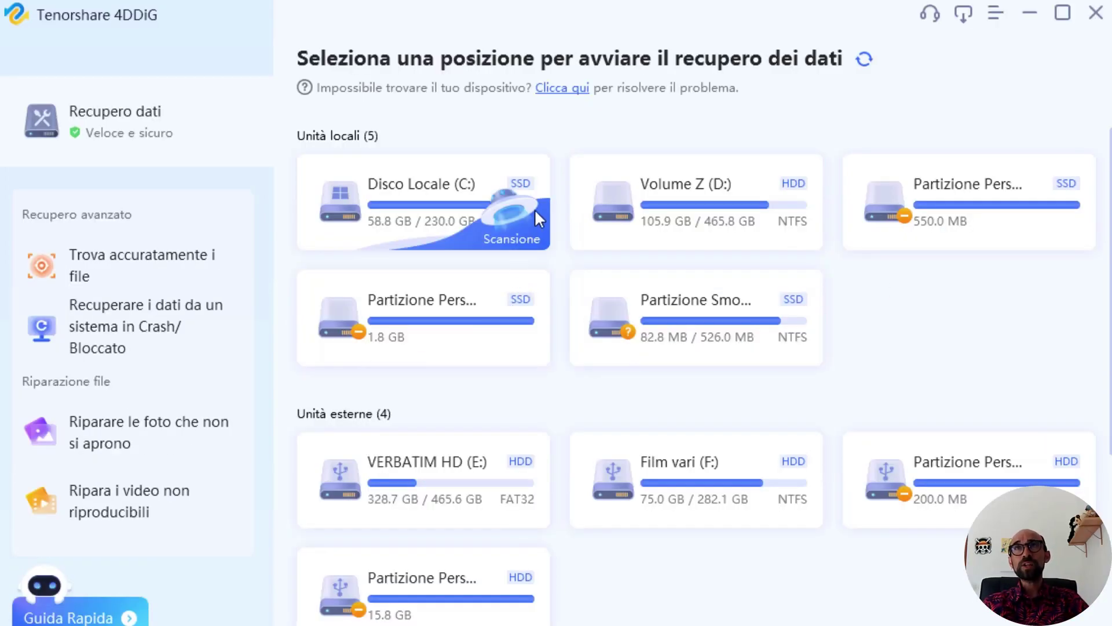
mouse_move(644, 186)
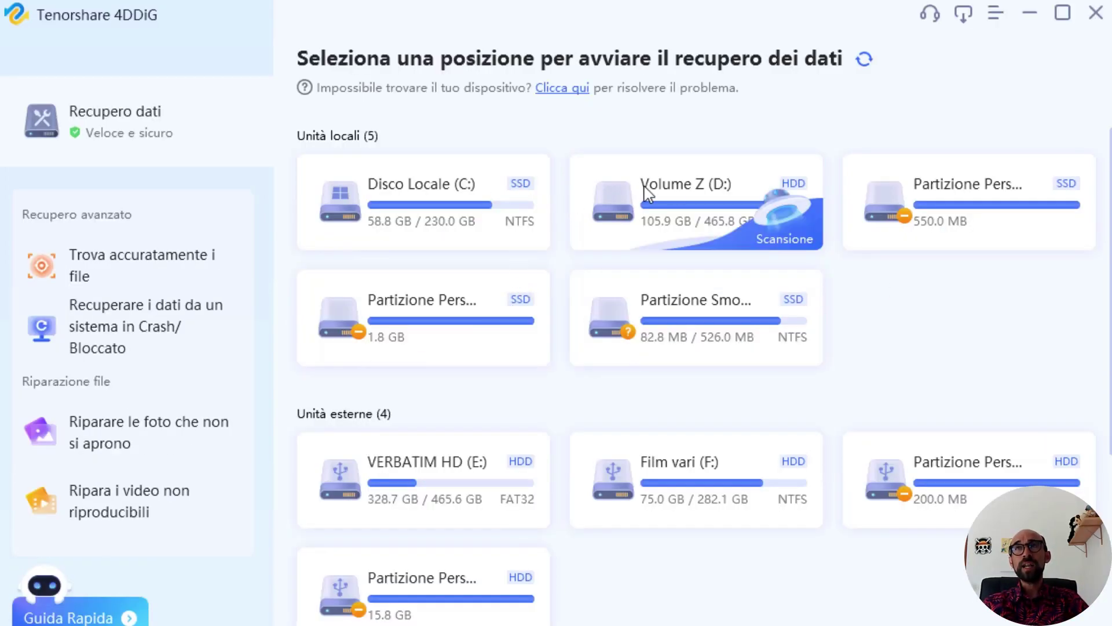
click(776, 249)
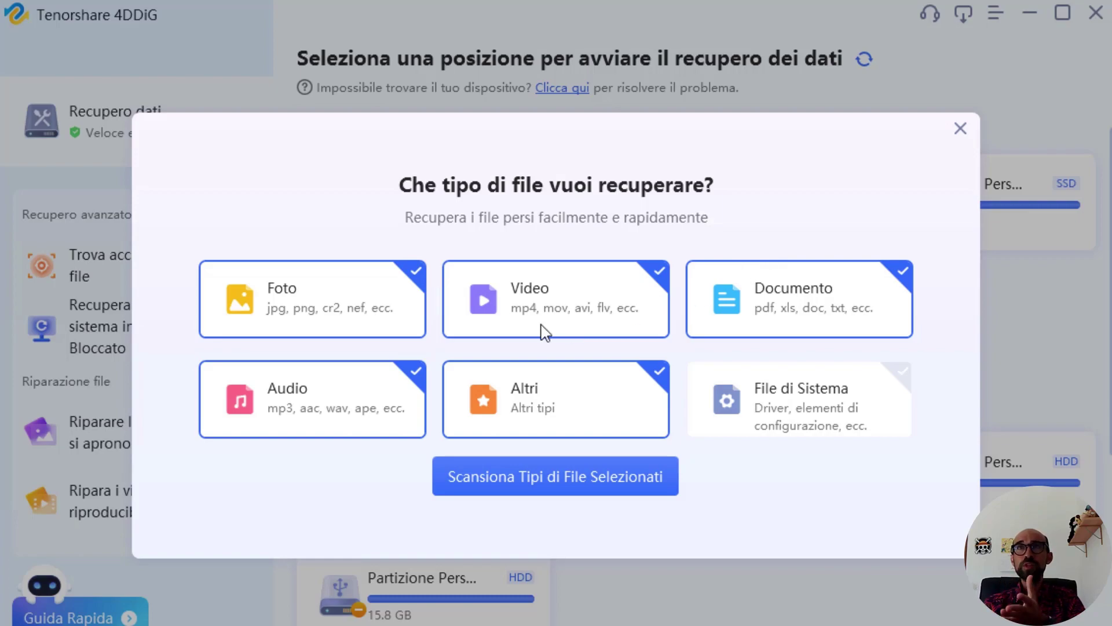
click(594, 316)
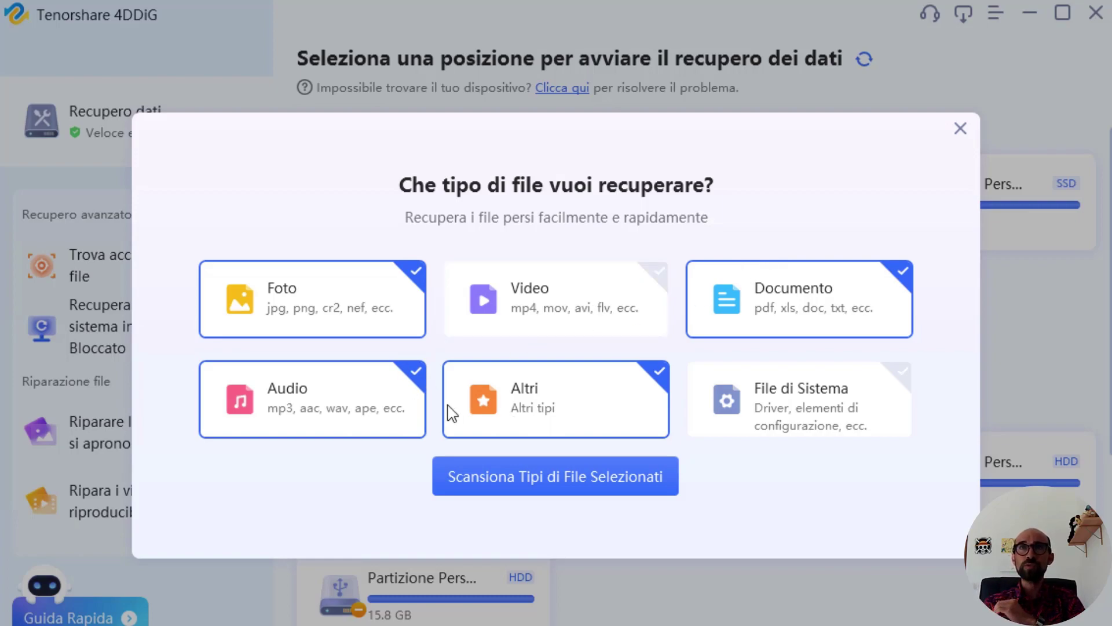
click(385, 417)
click(565, 381)
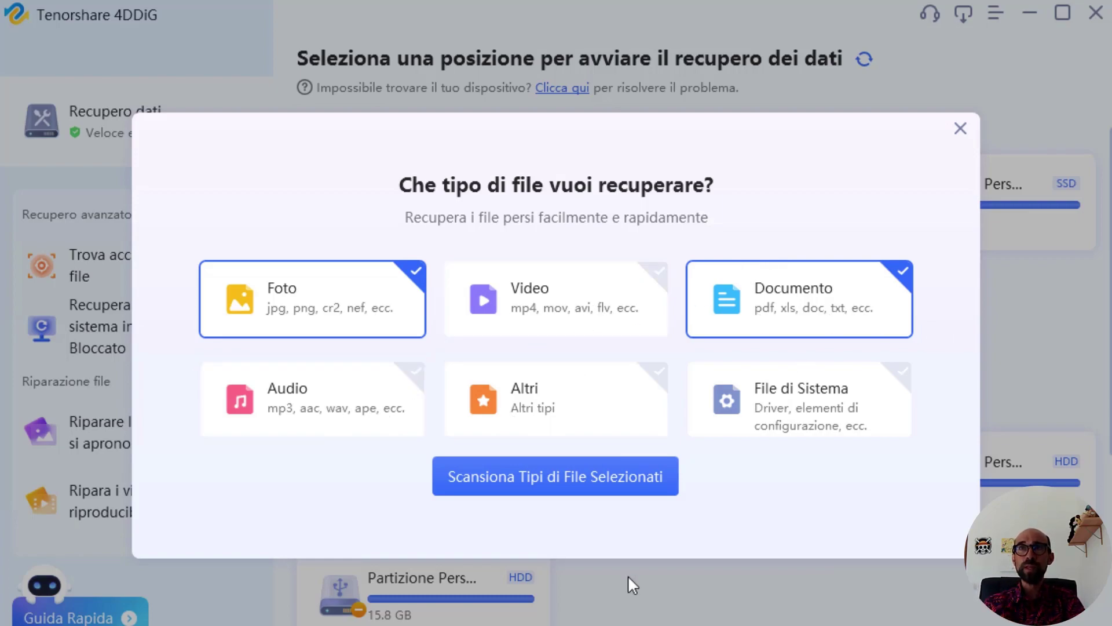
click(513, 481)
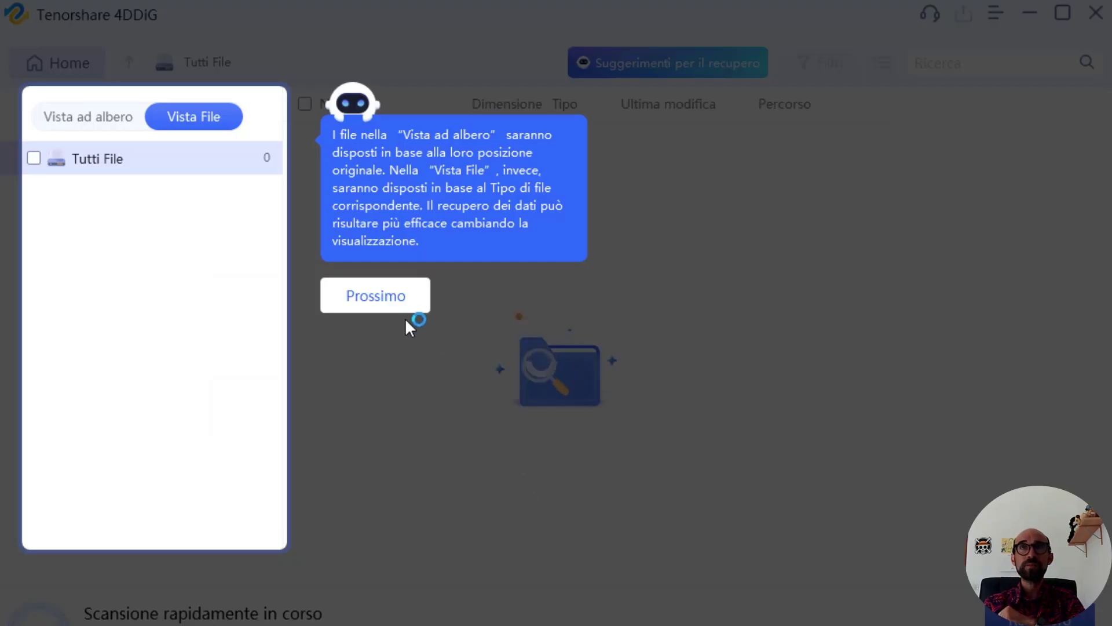
Step: Go through the introductory tips about the scan results and dismiss them
click(392, 285)
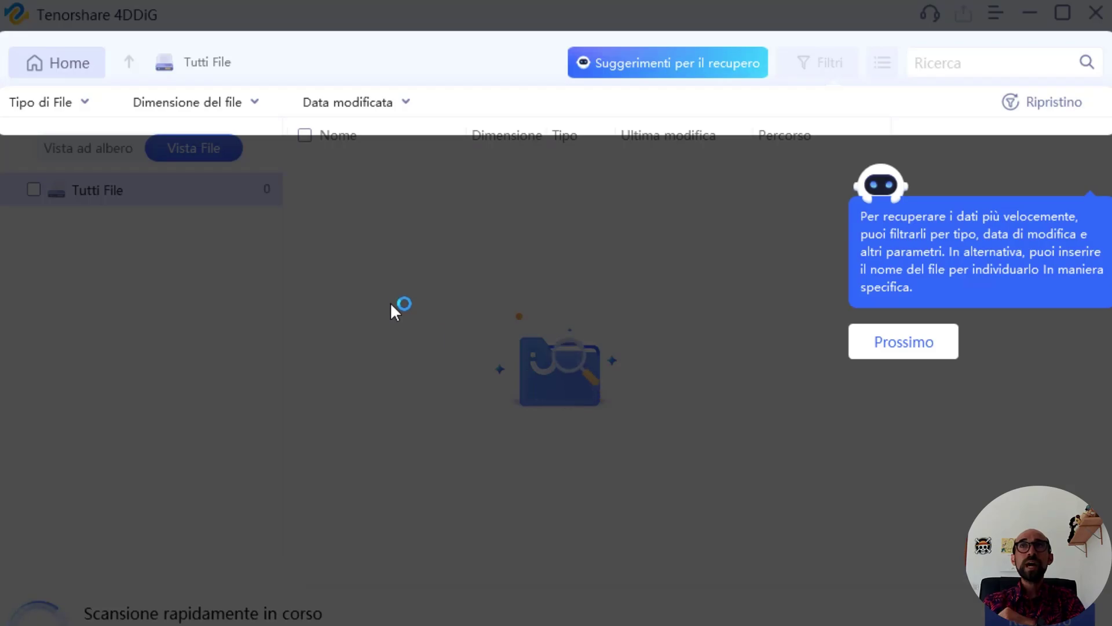
click(936, 348)
click(808, 590)
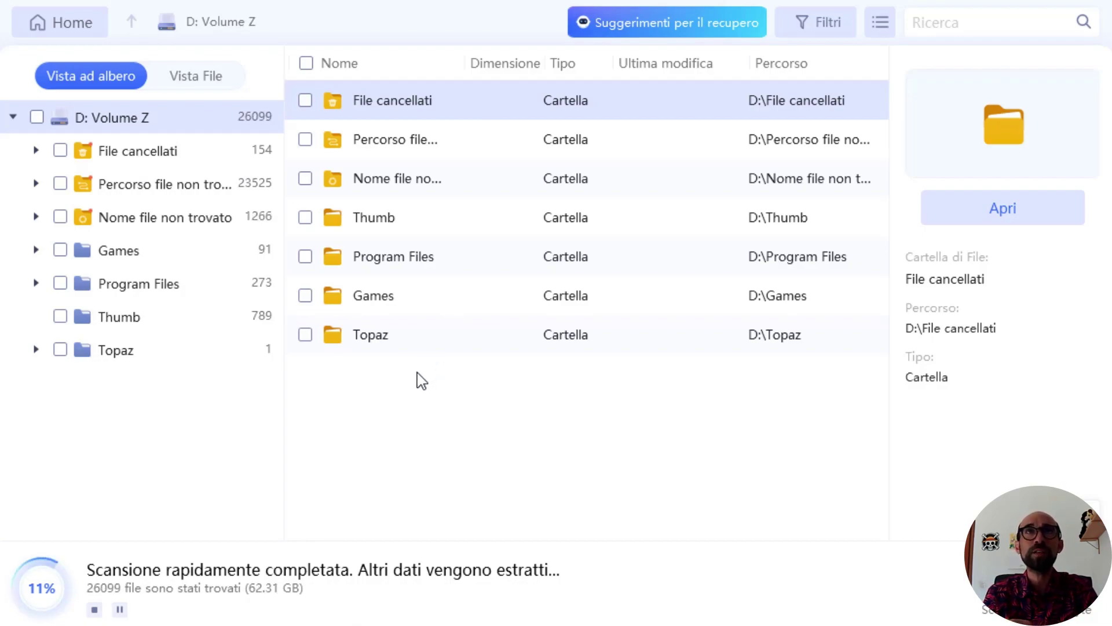
Step: Switch the scan results to the view by file type and preview several of the found JPG photos
click(185, 91)
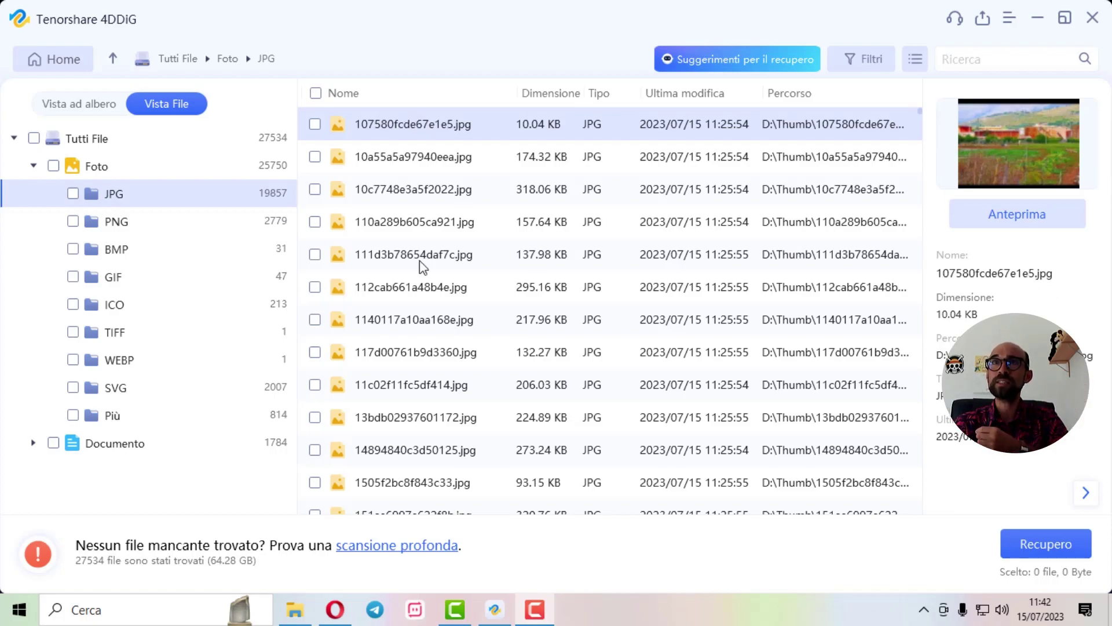
click(377, 288)
click(412, 324)
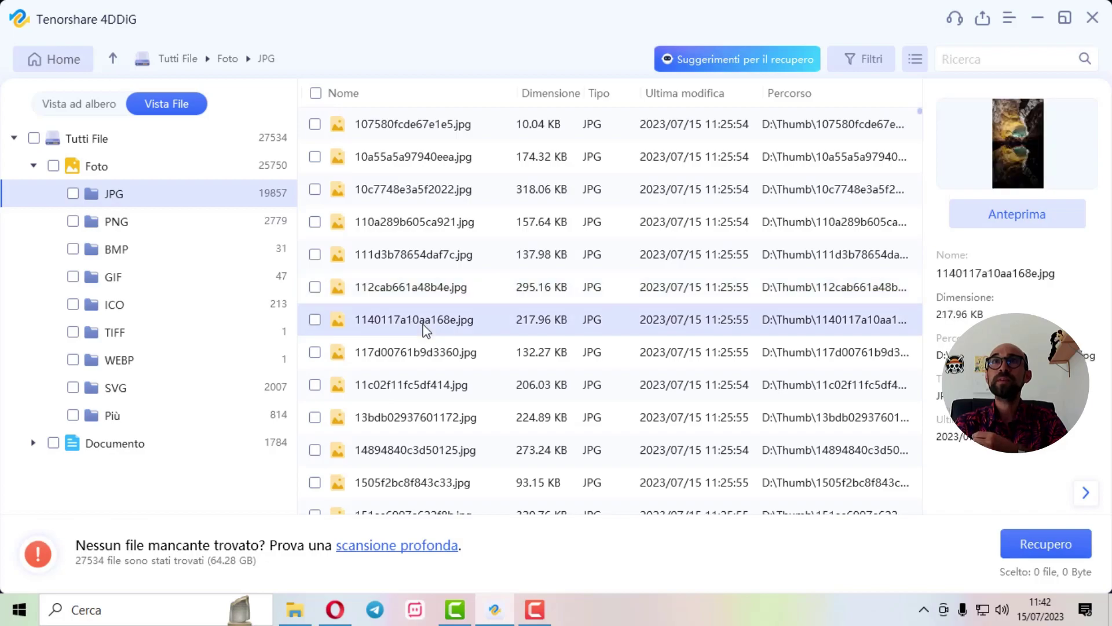
click(421, 356)
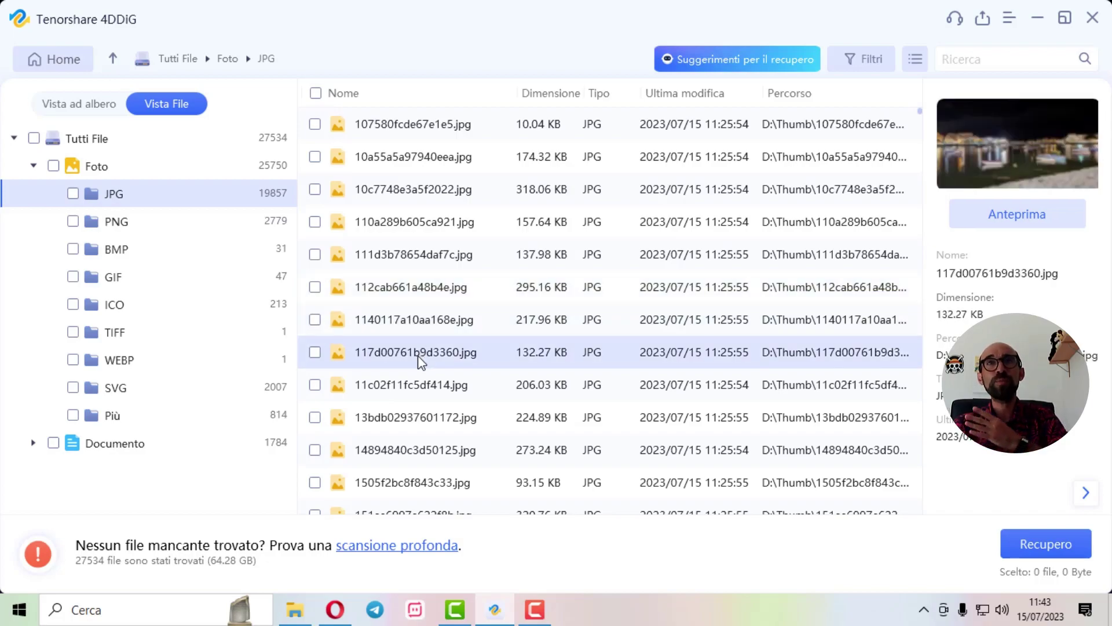
Step: Mark for recovery 117d00761b9d3360.jpg, 1140117a10aa168e.jpg, 107580fcde67e1e5.jpg, the GIF and SVG categories, and the File con tag folder from the tree view
click(316, 353)
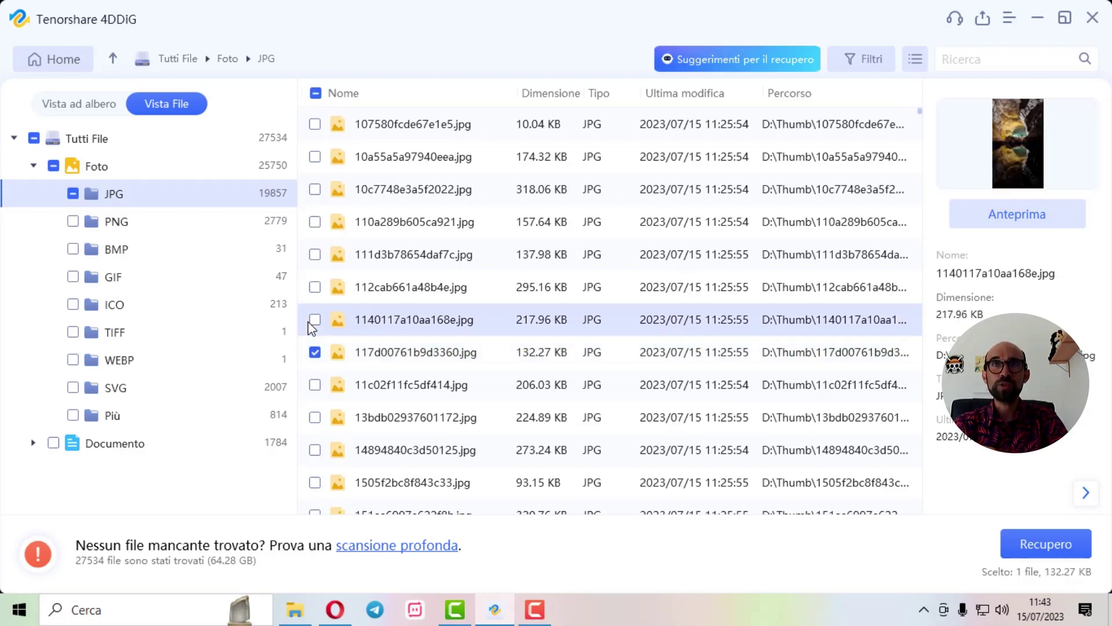
click(316, 320)
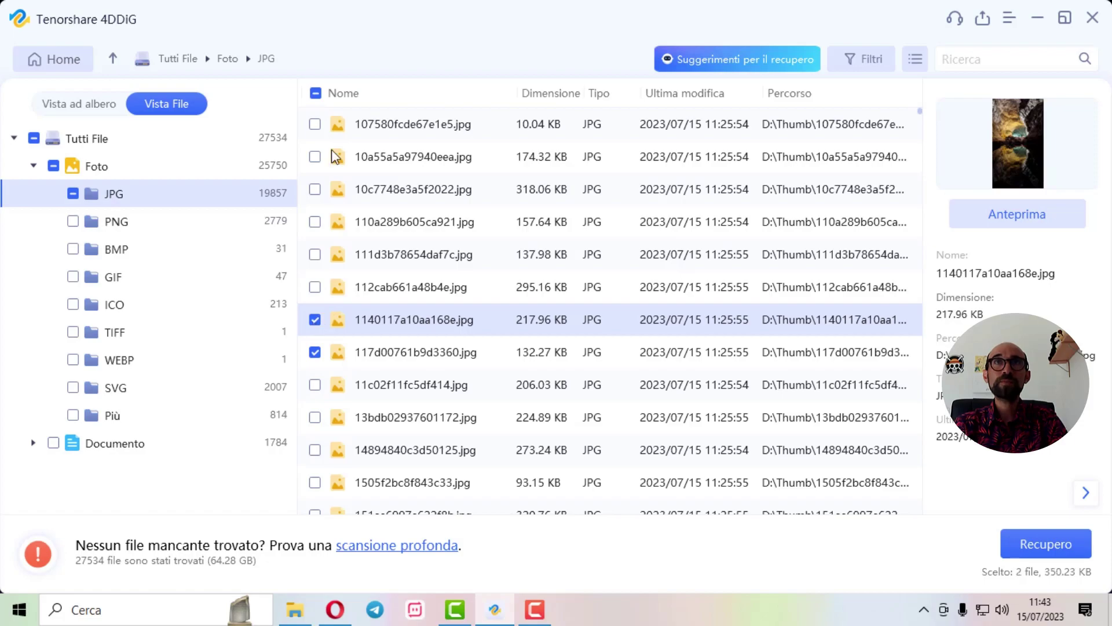
click(315, 124)
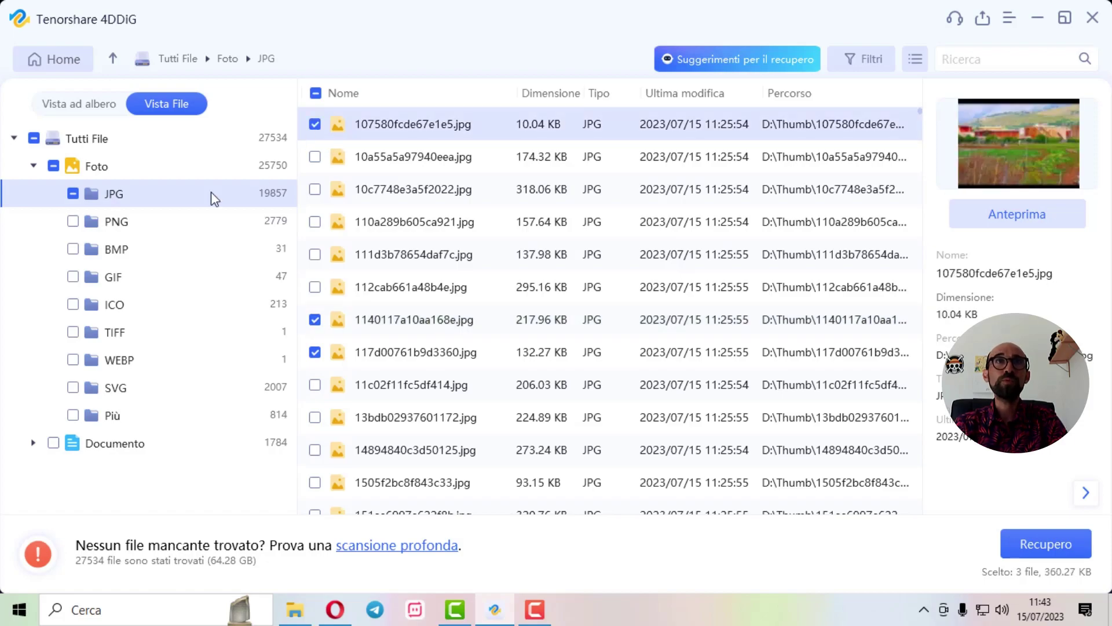
click(72, 278)
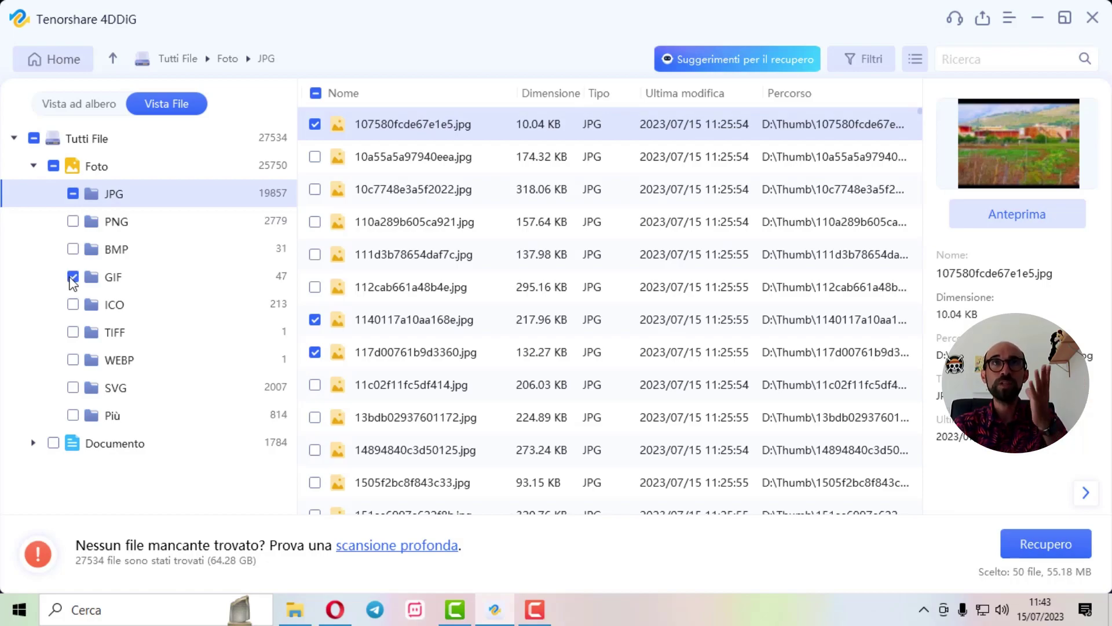
click(72, 388)
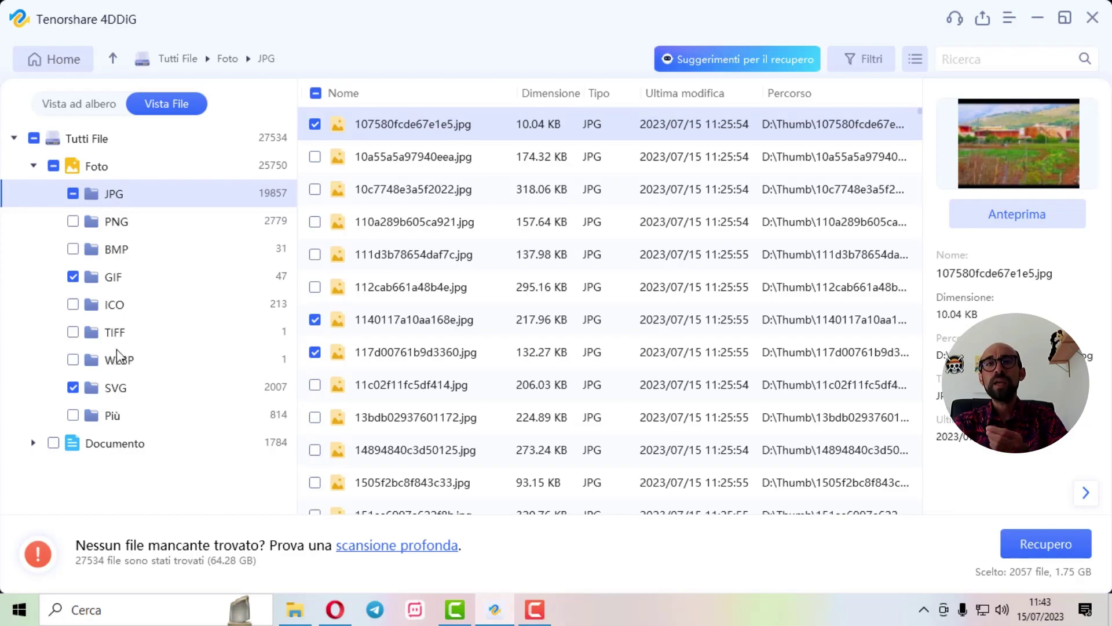
click(75, 113)
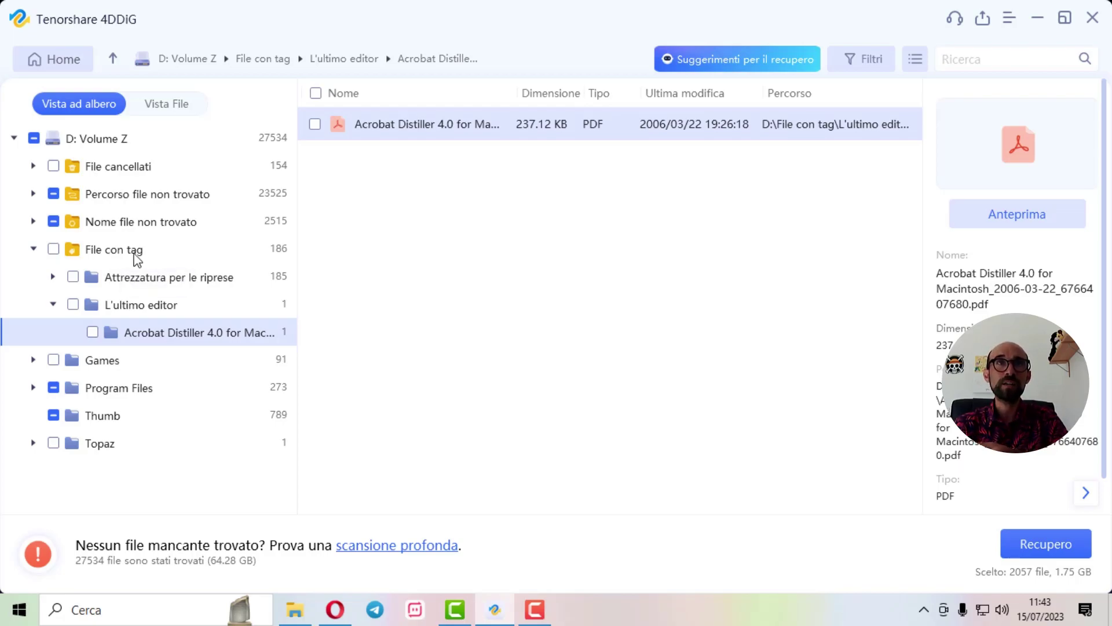
click(54, 249)
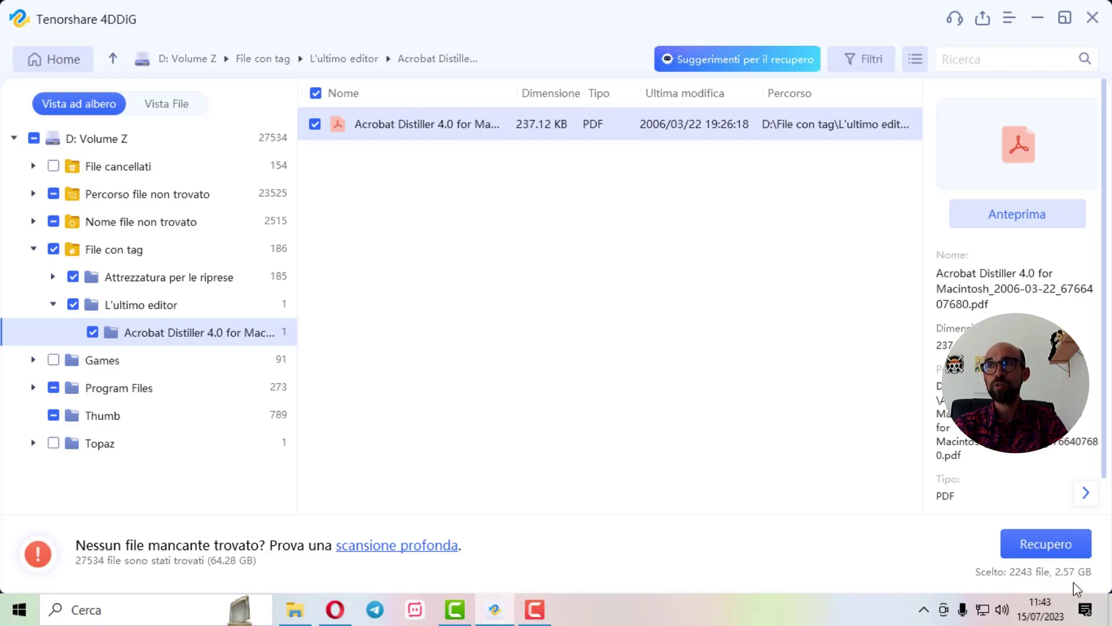
Step: Recover the marked files to the Desktop using recovery only, without repairing damaged files
click(1059, 549)
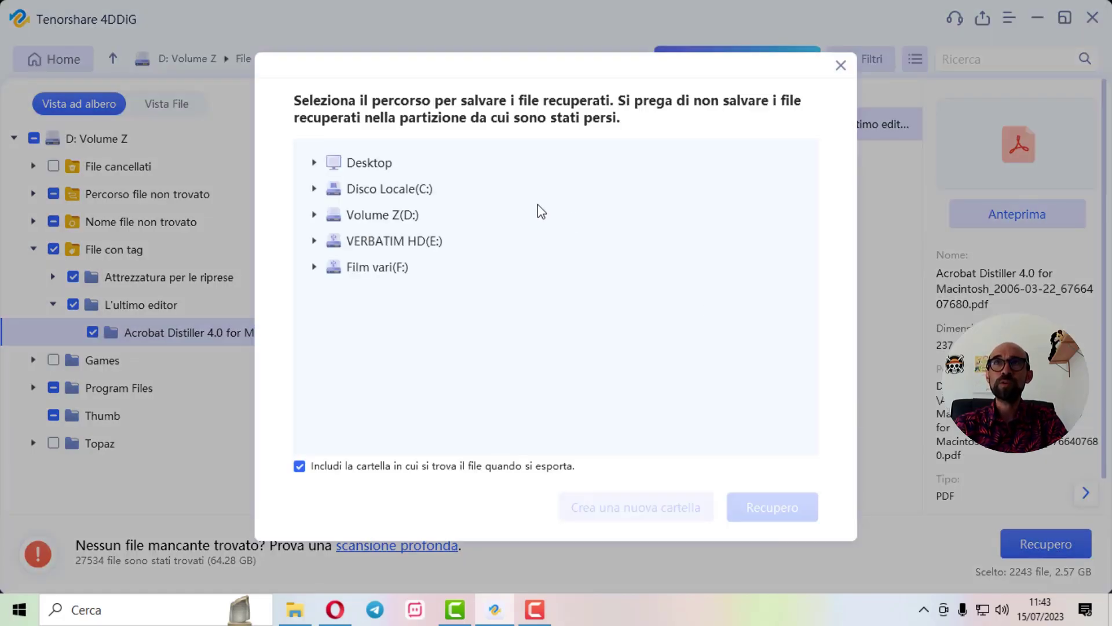
click(385, 166)
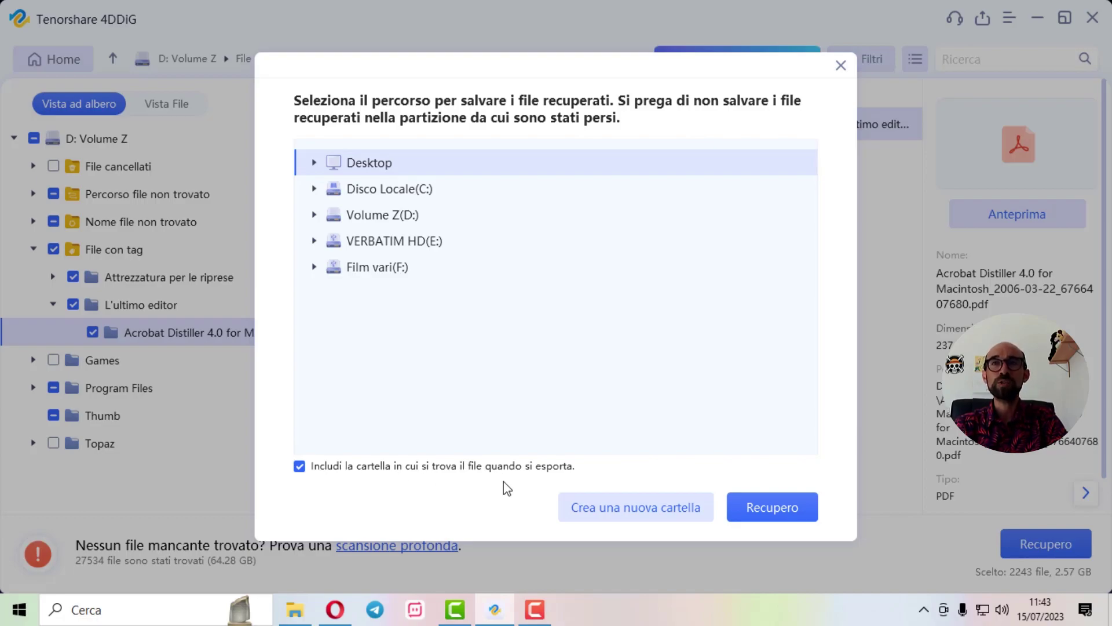
click(773, 508)
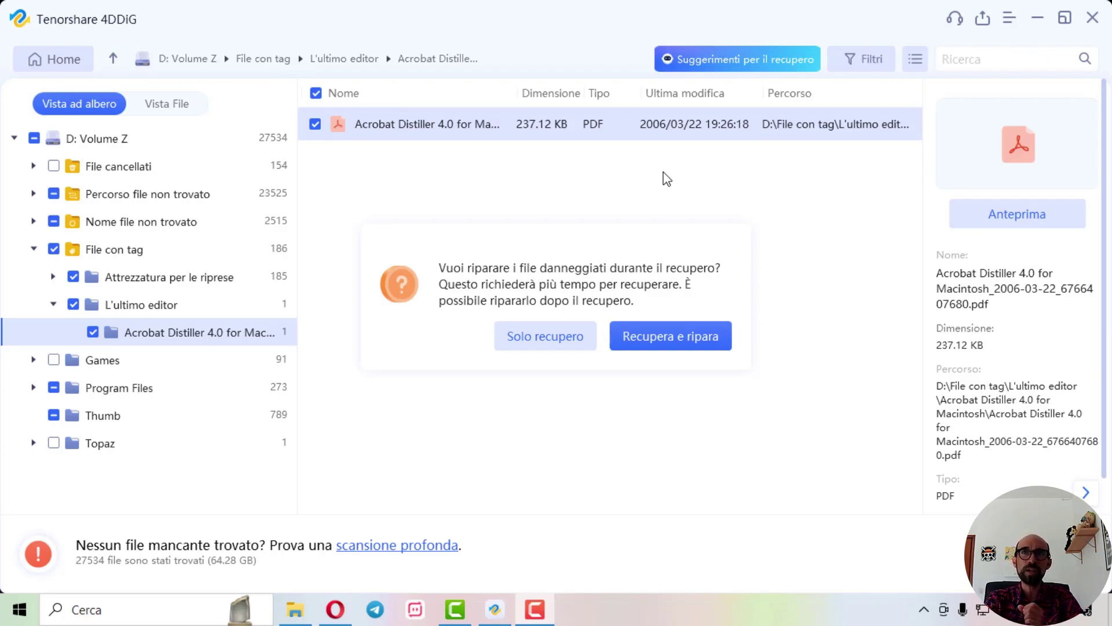
click(542, 347)
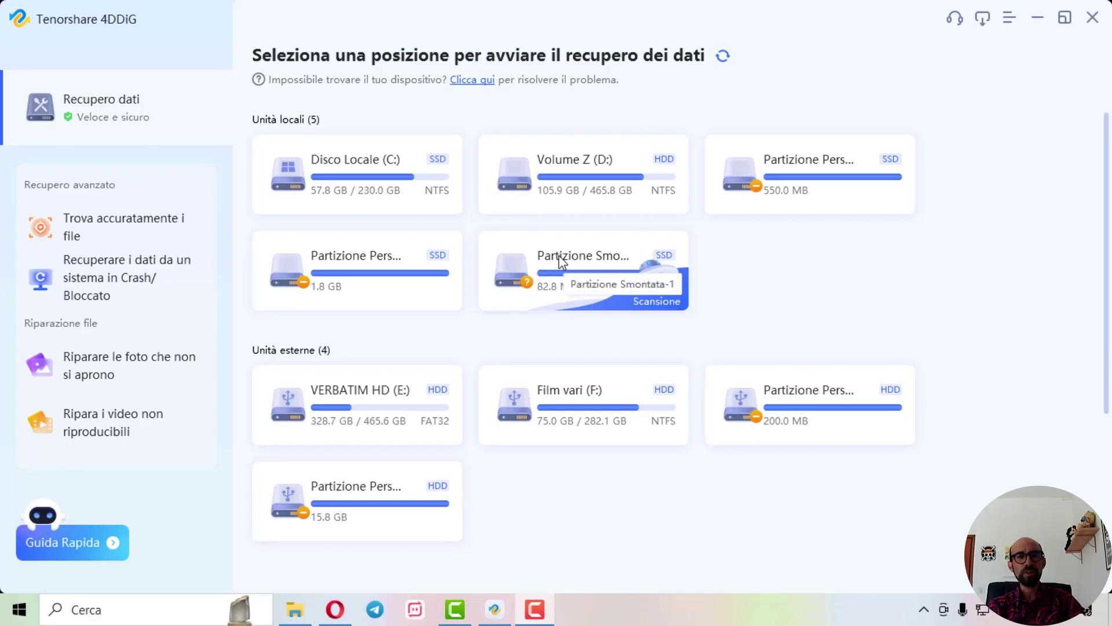
Step: Load the demo photos in the tool for photos that do not open and repair them
click(131, 378)
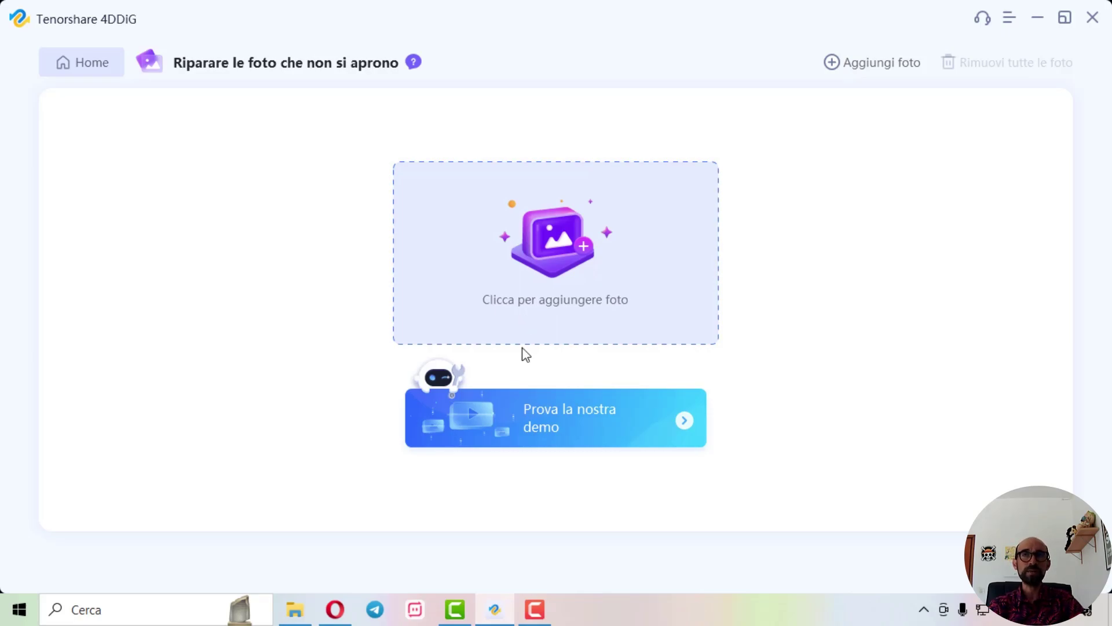
click(547, 438)
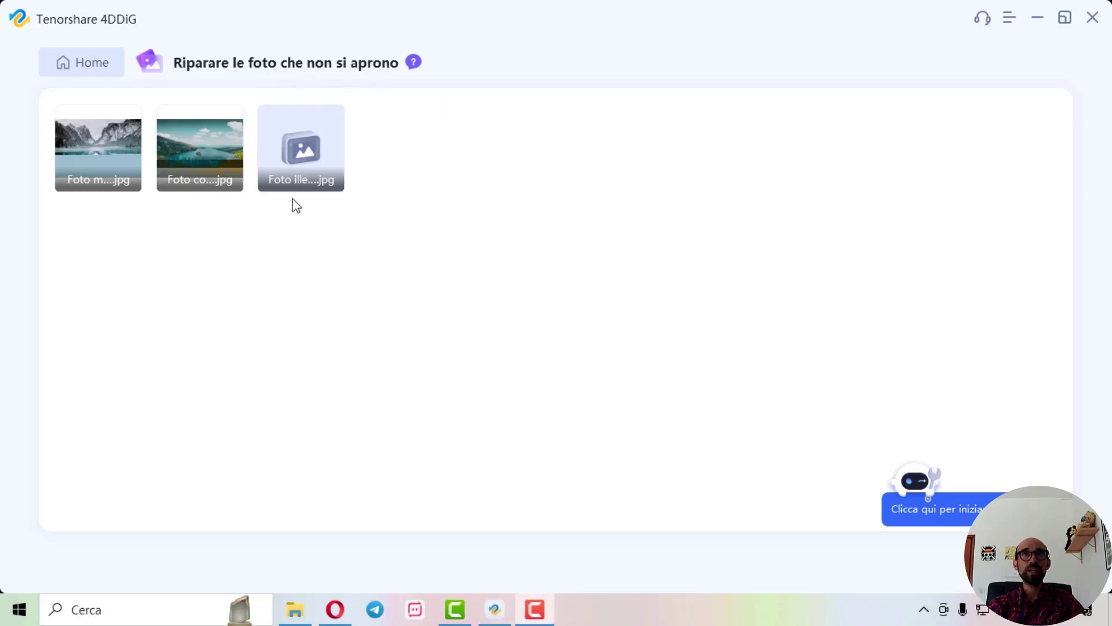
click(929, 472)
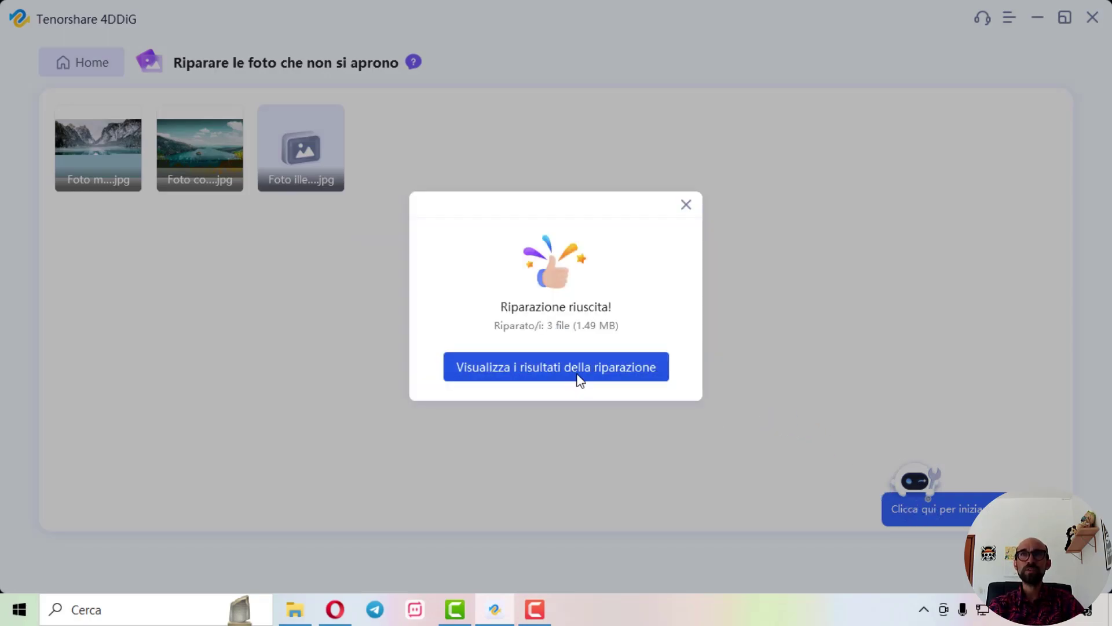
Step: View the repair results and preview the repaired photo Foto con colori sbagliati.jpg, then close the preview
click(579, 379)
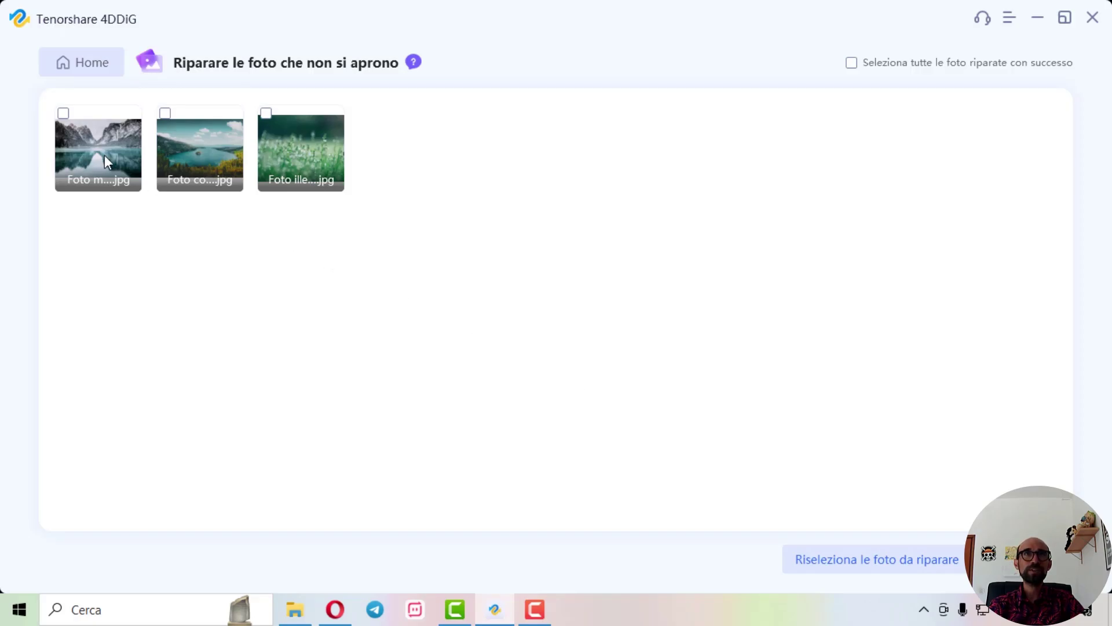
click(203, 154)
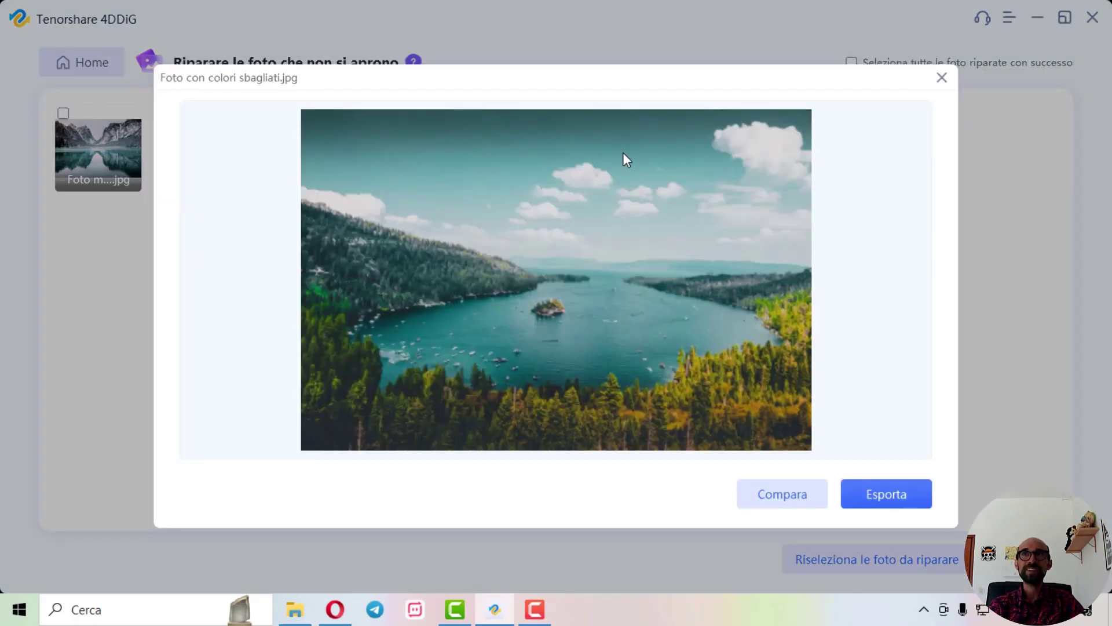
key(Escape)
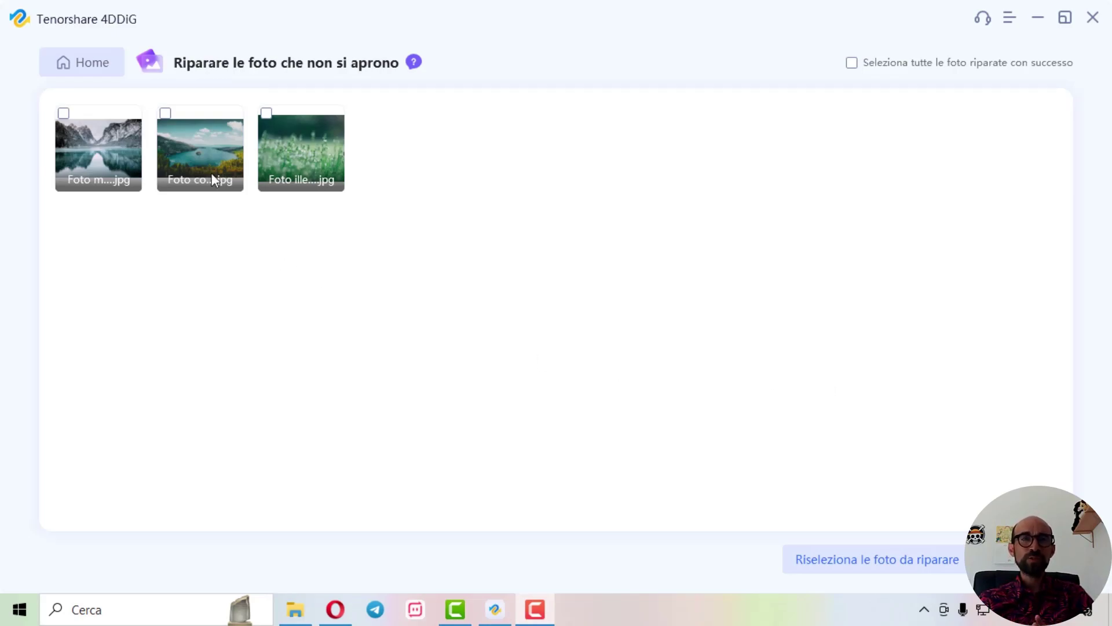
Step: Select all the successfully repaired photos and choose the Desktop as their export destination
click(166, 114)
click(266, 113)
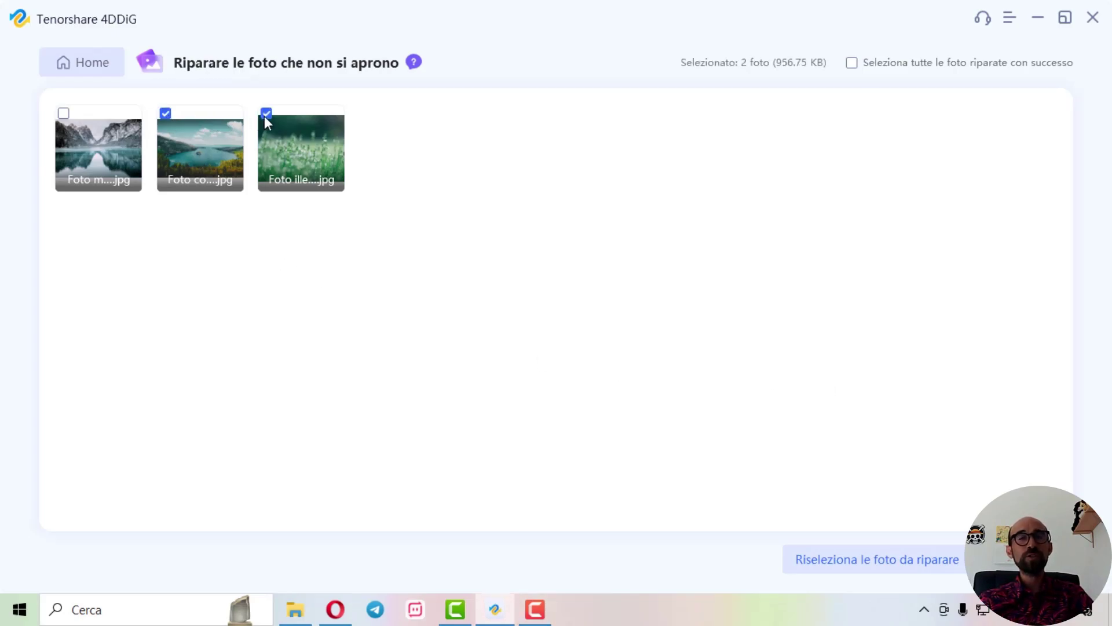
click(852, 64)
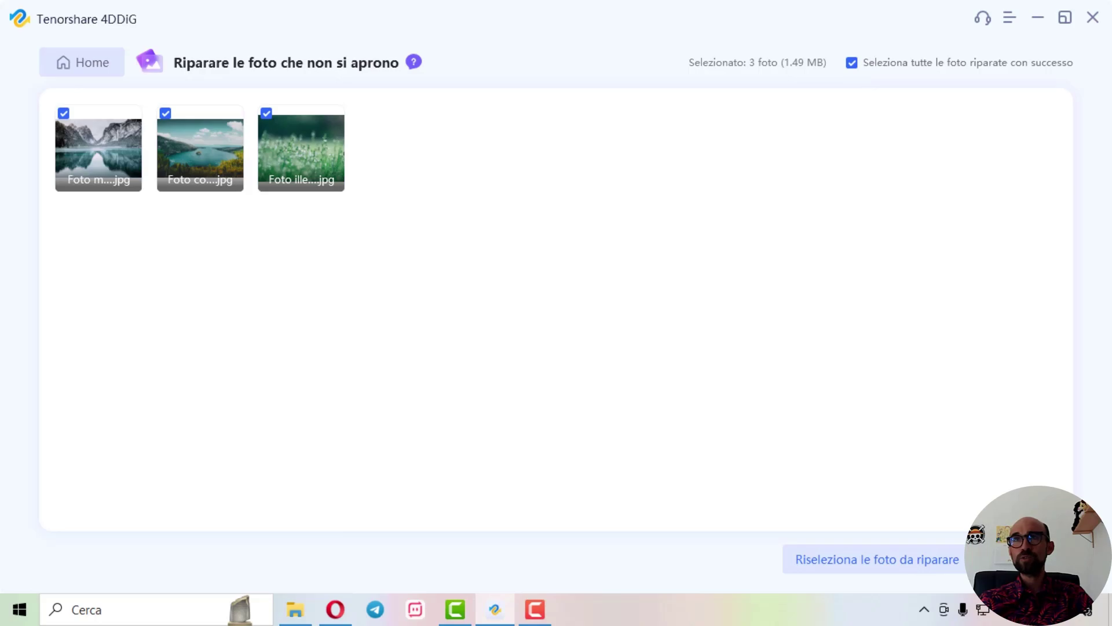
click(1031, 559)
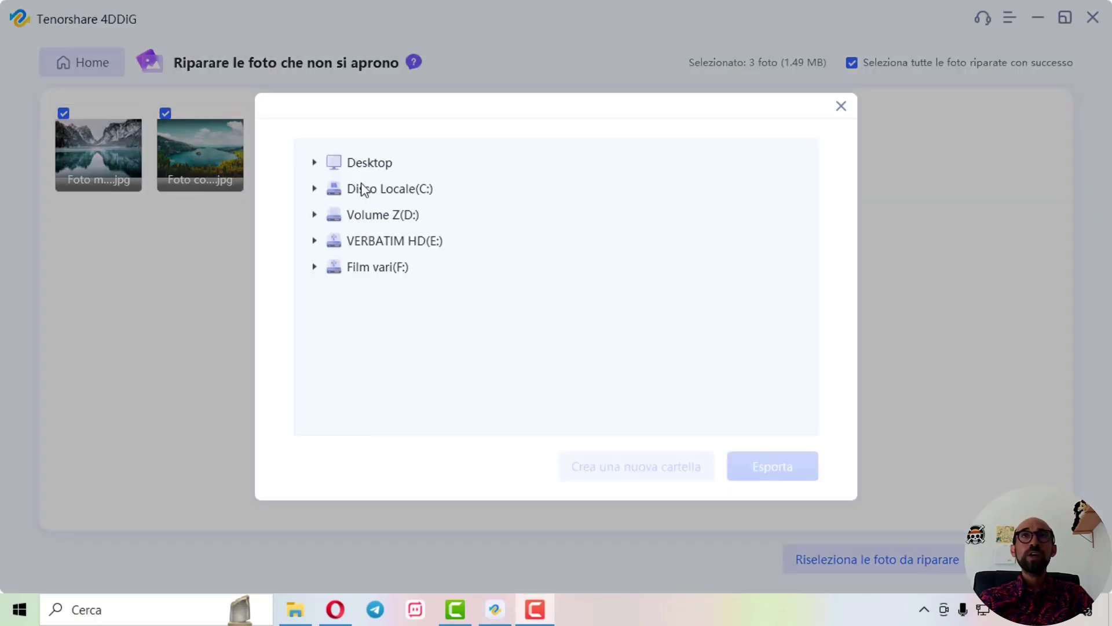
click(366, 164)
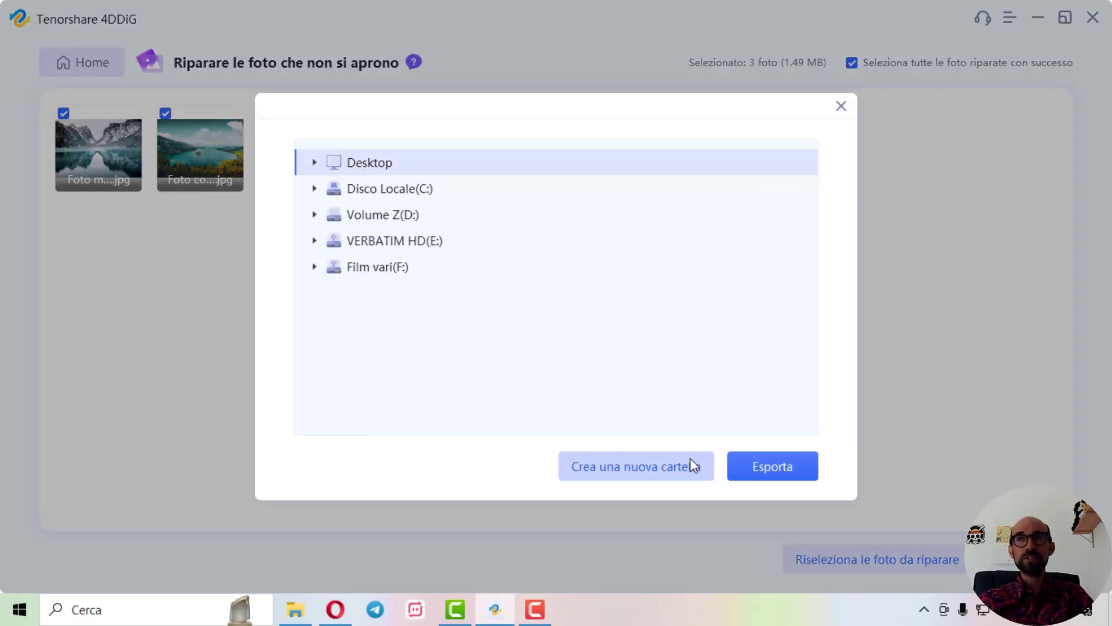